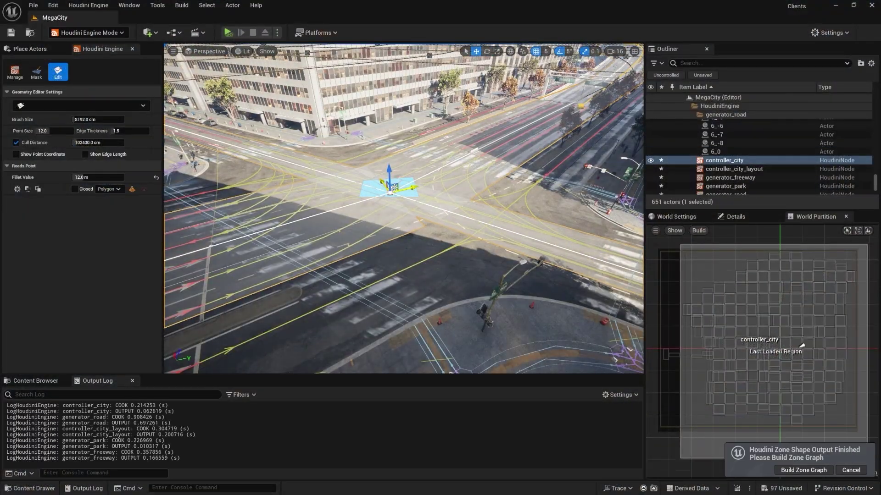
Step: Select the upper-right street's road segment, save all changes, and start a Play session
click(574, 91)
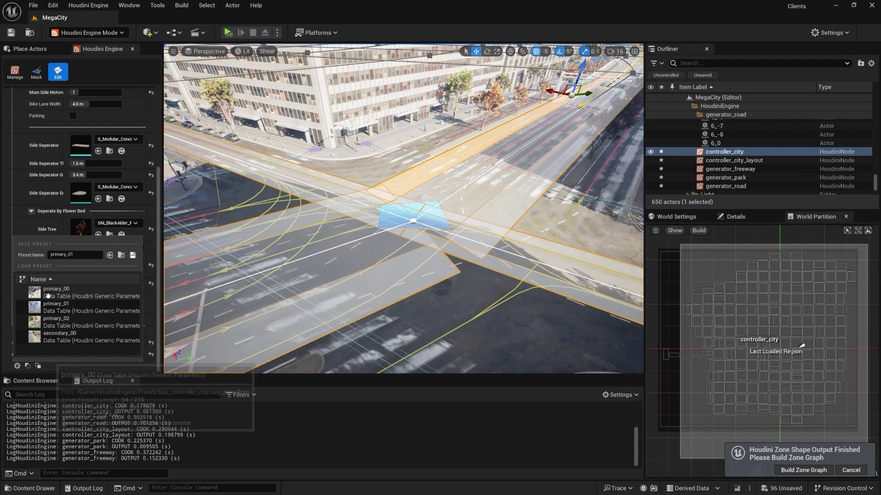
click(528, 151)
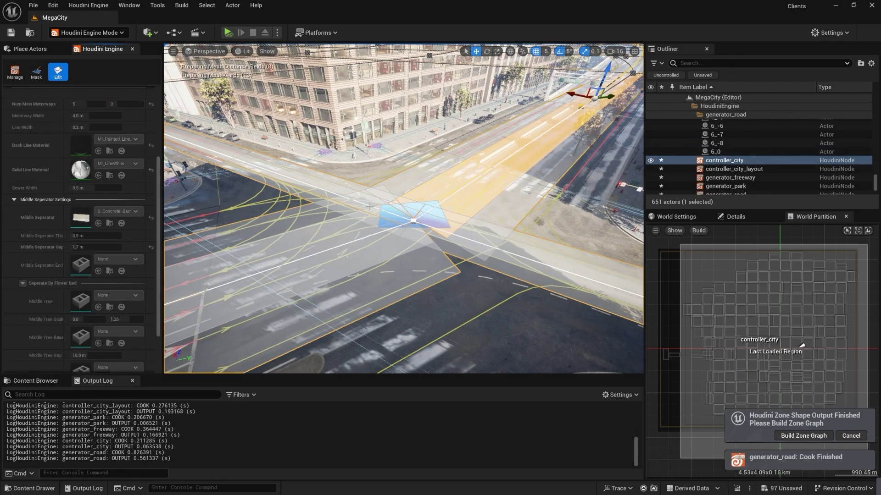
key(ctrl+s)
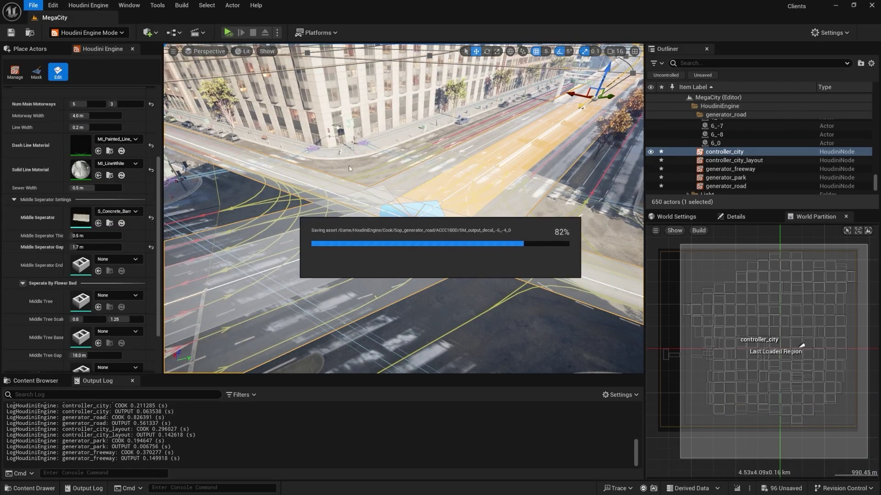
click(228, 32)
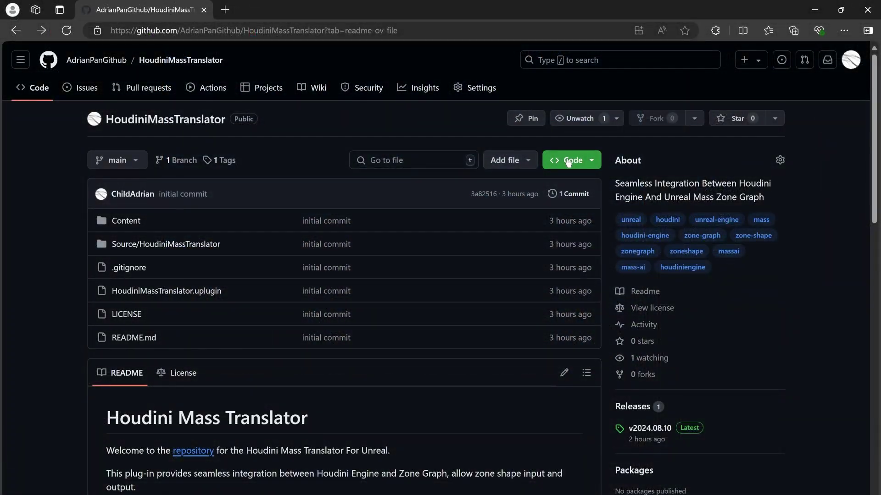
Step: Show the repository's clone URL in the Code dropdown, then close the dropdown
click(570, 161)
click(531, 262)
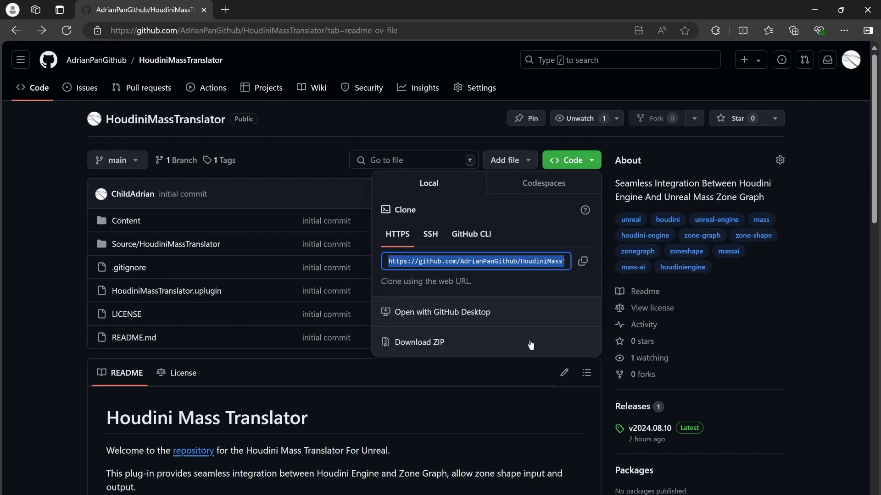
click(554, 411)
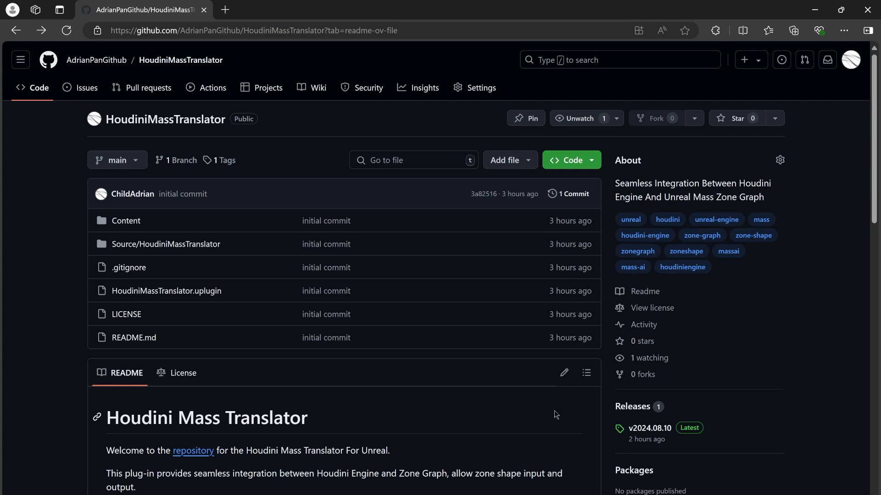
Step: Open Releases in a new tab, view the v2024.08.10 downloads, and return to the repository
right_click(625, 408)
click(647, 235)
click(260, 10)
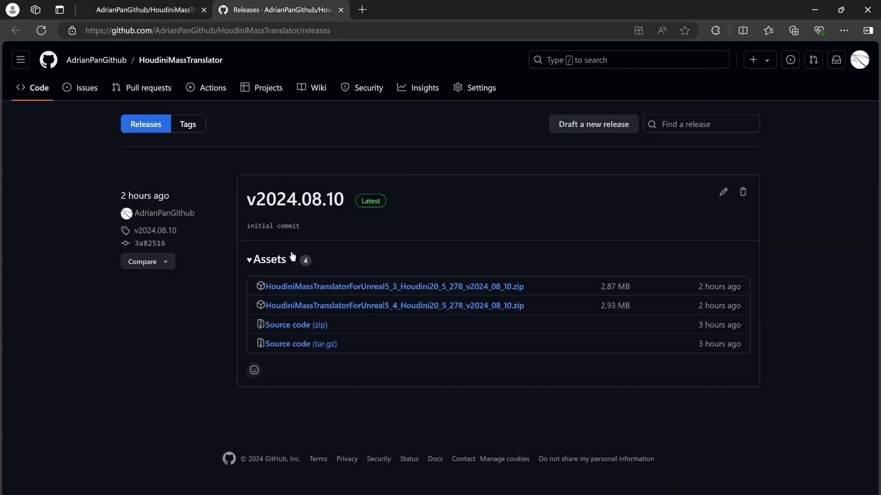
click(146, 9)
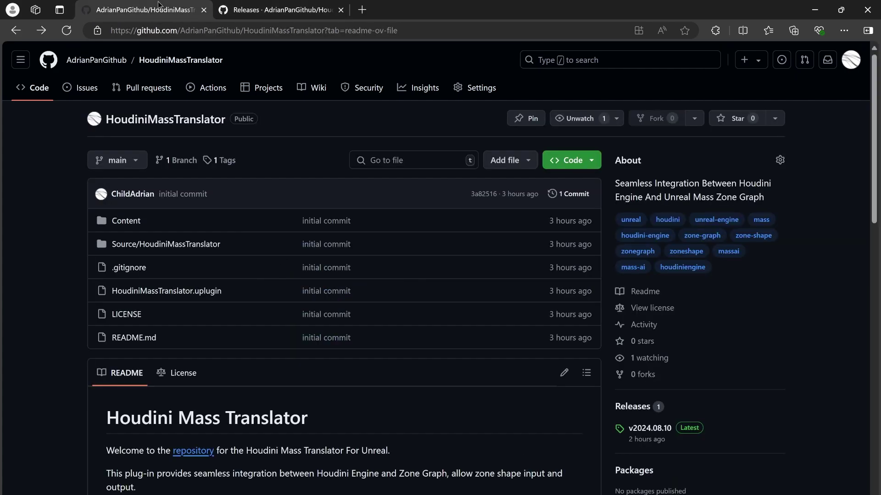
scroll(298, 367, down, 4)
Step: Open HoudiniEngineForUnreal in a new tab, then select the HoudiniEngine folder in the downloaded zip
right_click(296, 380)
click(329, 211)
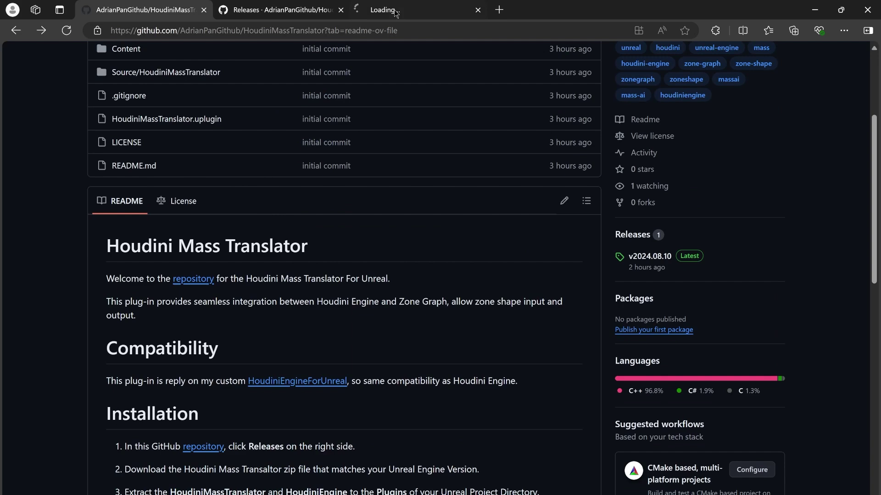
click(415, 10)
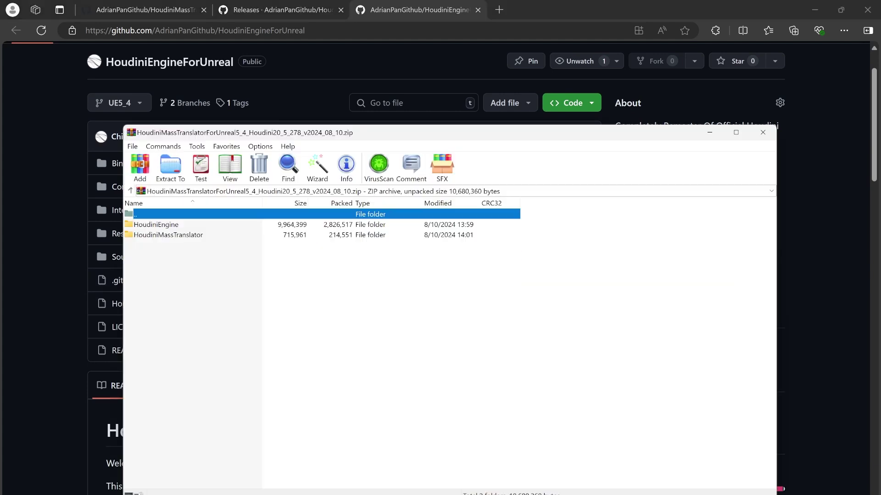
click(166, 225)
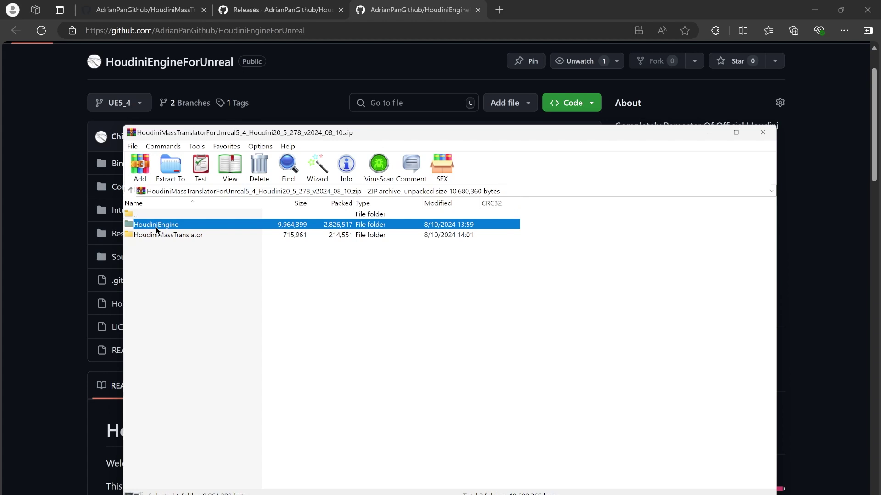
Step: Bring the browser with the HoudiniEngineForUnreal page back in front of WinRAR
click(322, 64)
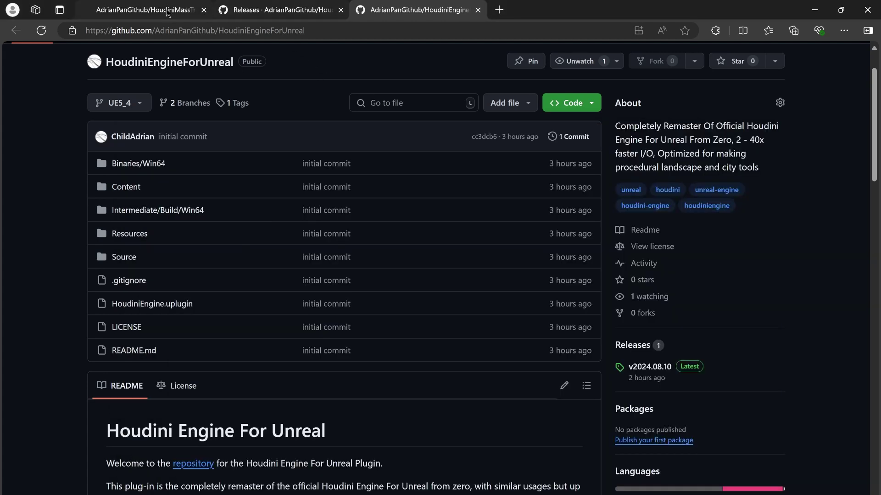
Step: Switch back to the Releases tab with the plugin downloads
click(275, 10)
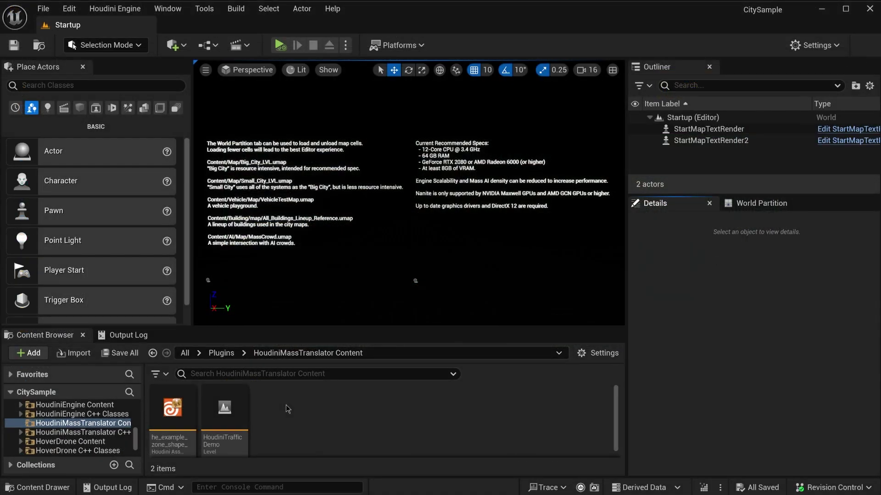
Step: Open HoudiniTrafficDemo and draw a new three-point road curve on he_example_zone_shape_output
double_click(228, 407)
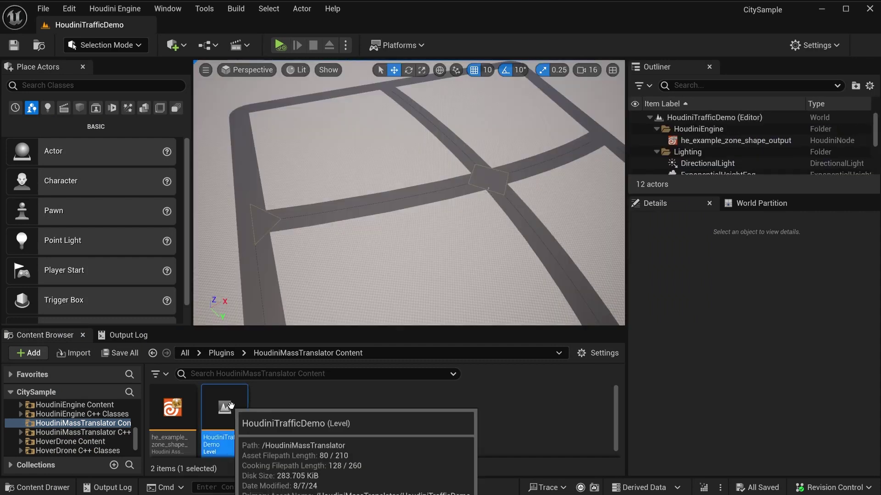
click(488, 176)
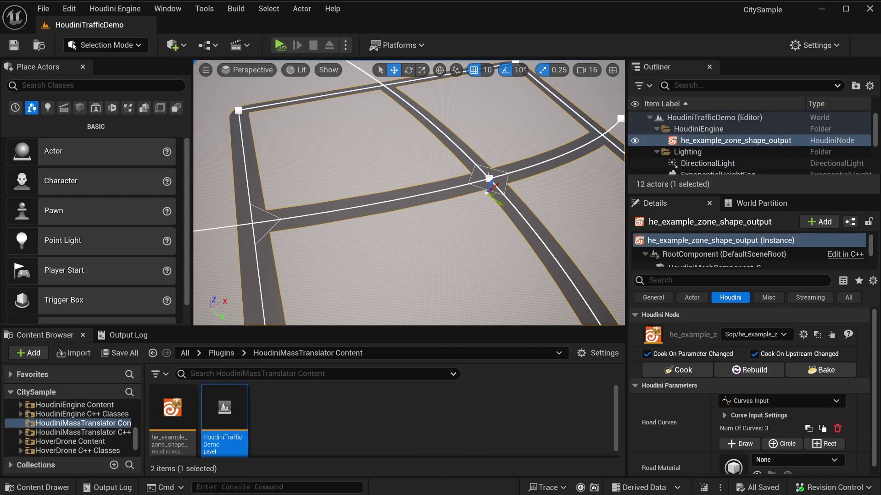
click(823, 445)
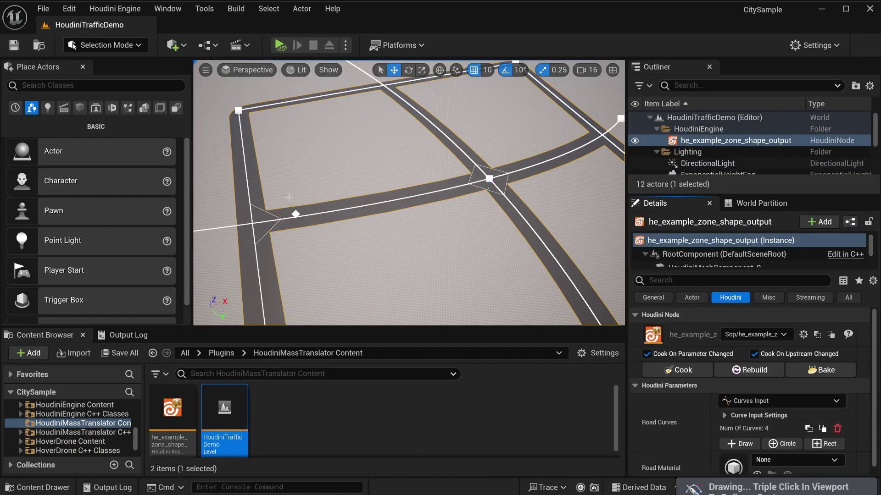
click(312, 156)
click(355, 275)
triple_click(213, 289)
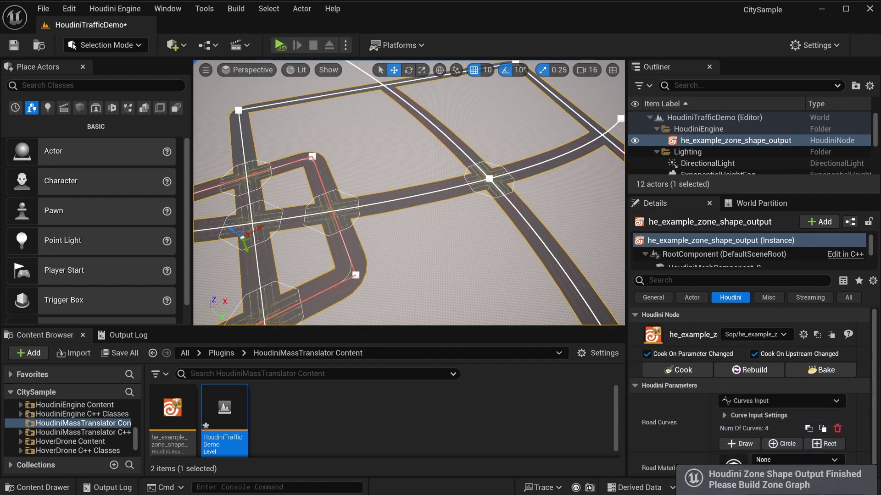
right_drag(441, 211, 477, 208)
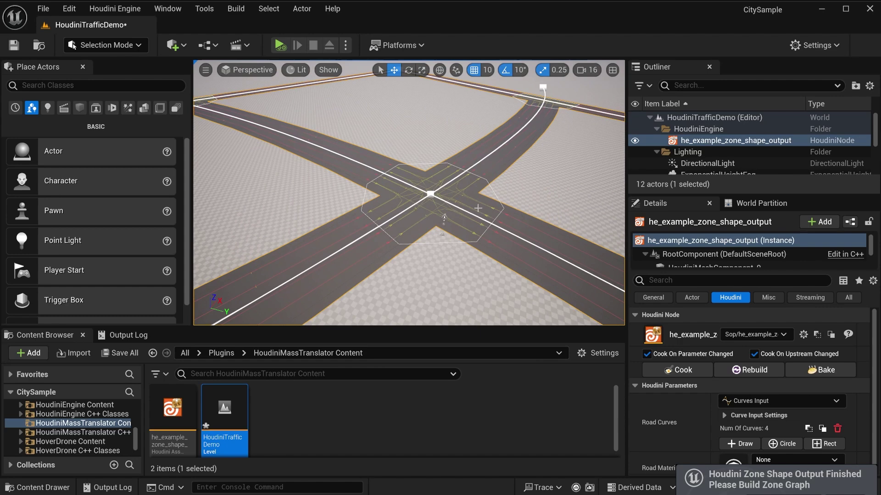
Step: On the intersection road, set both Num Motoways fields to 4 and Motorway Width to 3.0 m
click(469, 212)
click(529, 265)
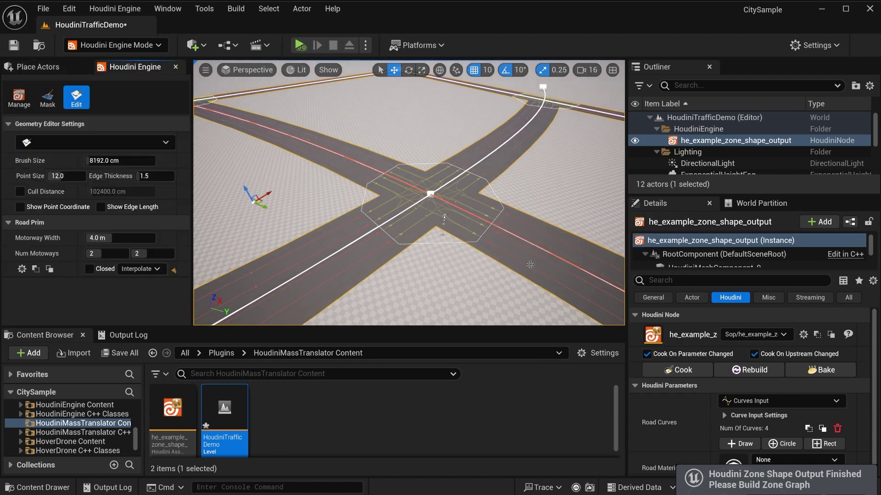
drag(97, 253, 112, 253)
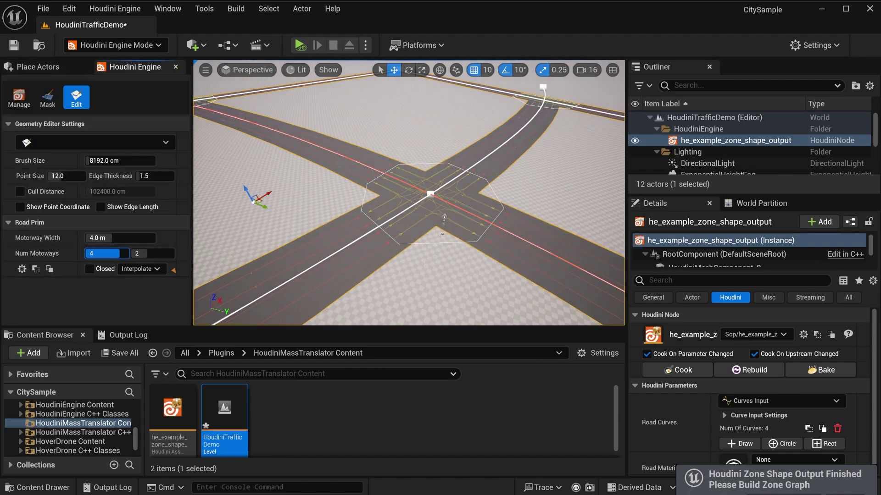
click(151, 253)
text(4)
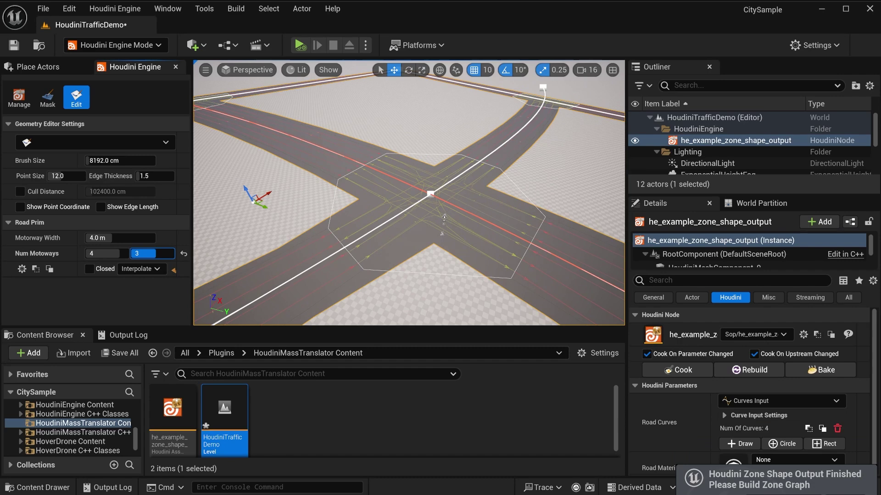
key(Return)
click(102, 237)
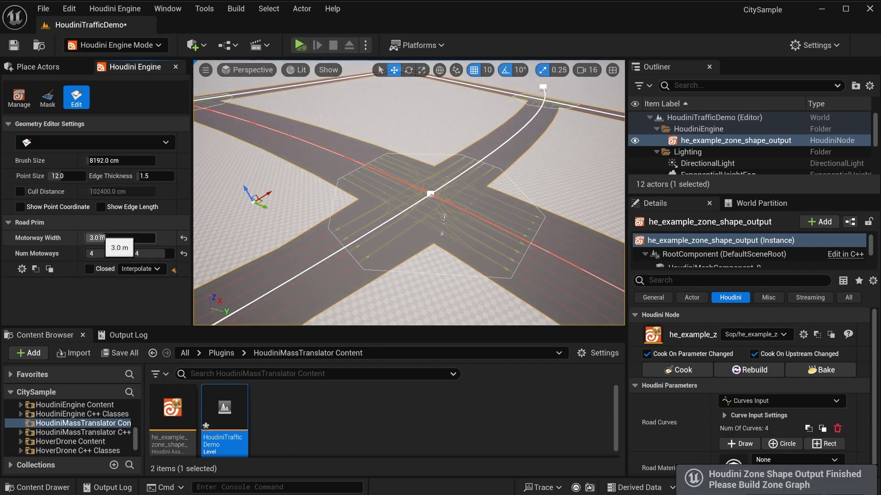
key(Return)
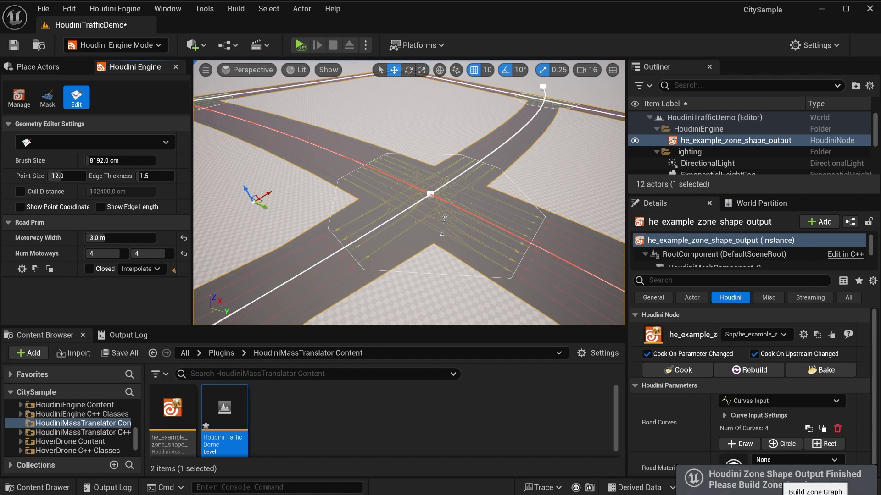
Step: Dismiss the zone shape output notification and open the Build menu
click(793, 485)
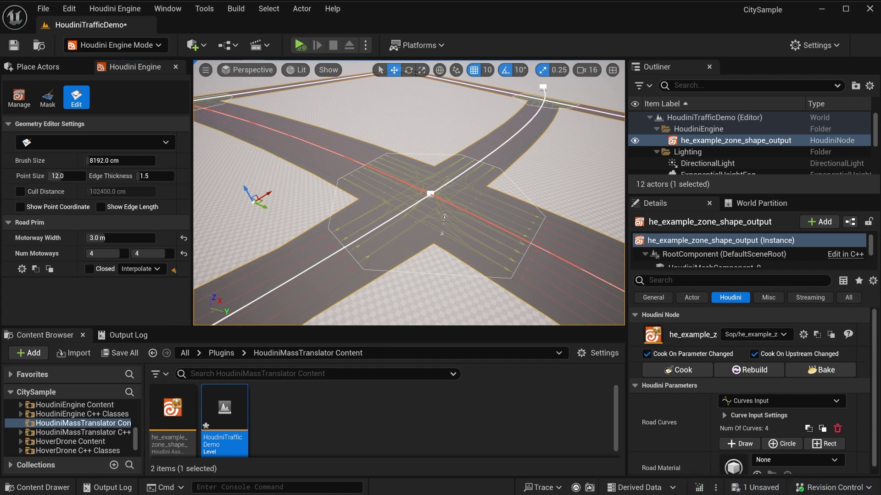
click(236, 8)
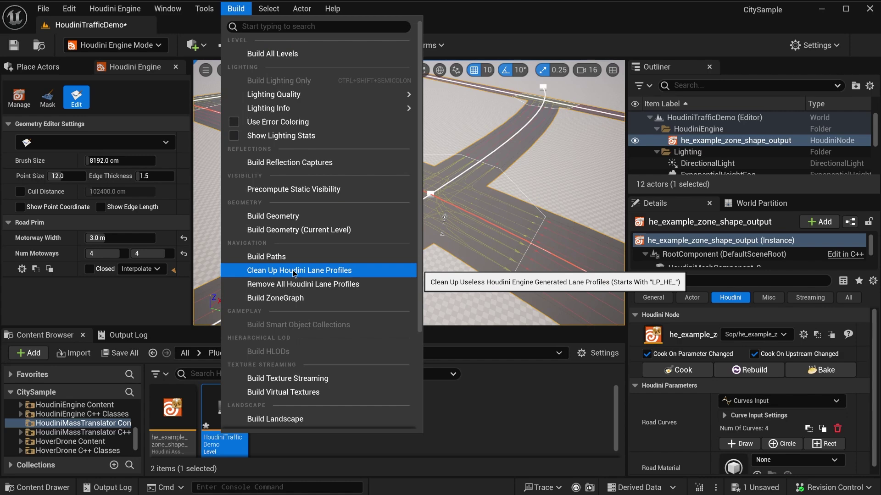
Step: Simulate the traffic at the intersection, inspect it from a lower angle, then stop
click(301, 45)
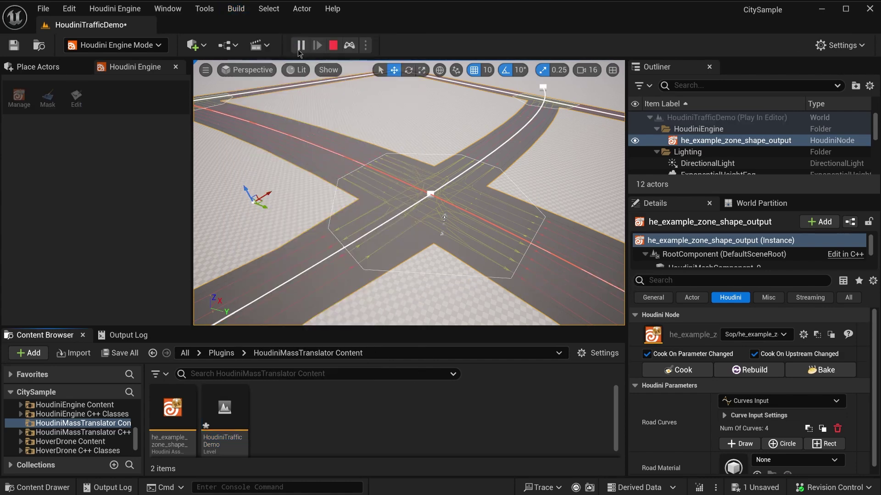
right_drag(408, 197, 406, 198)
click(321, 256)
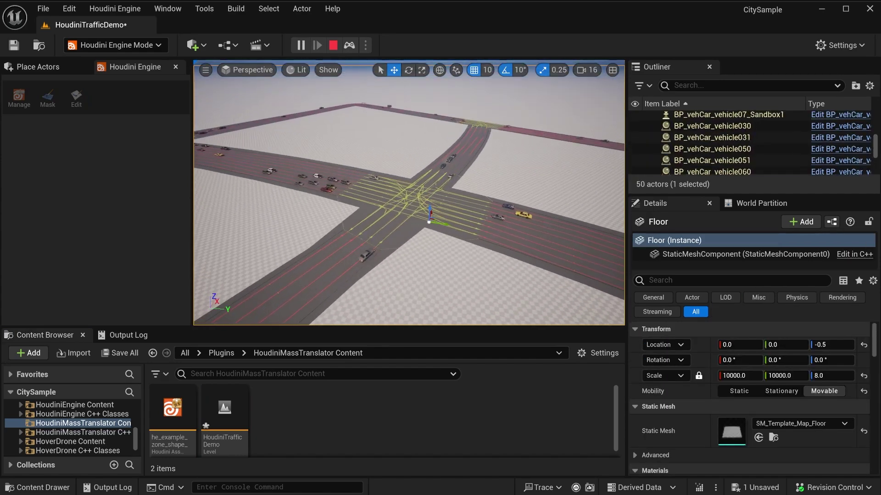
click(333, 45)
Step: Recook he_example_zone_shape_output and open the scene in Houdini, closing the start-up dialog
click(406, 230)
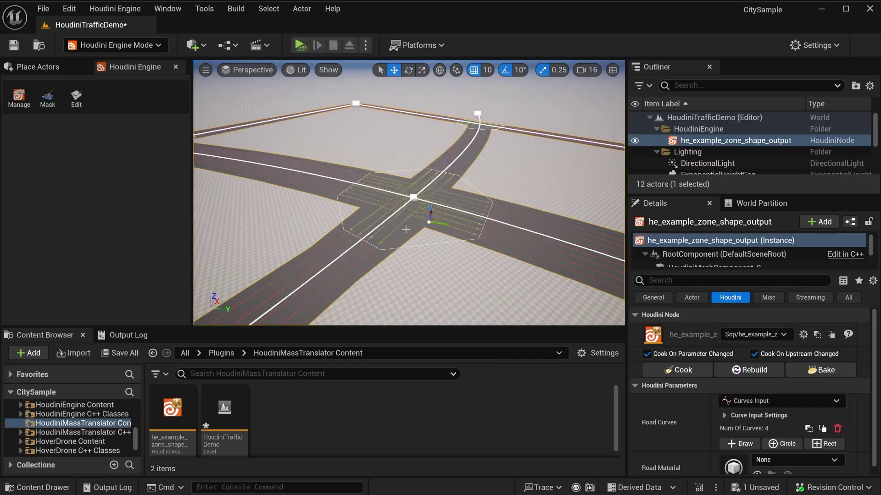
click(677, 371)
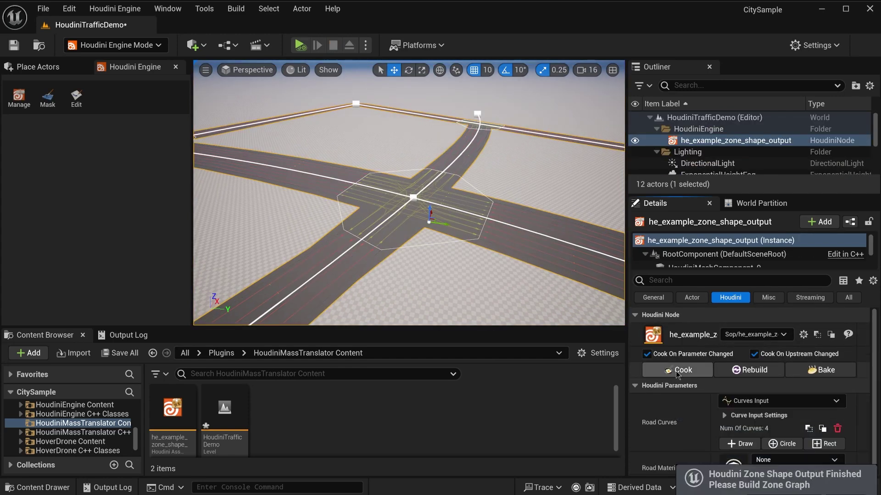
click(115, 9)
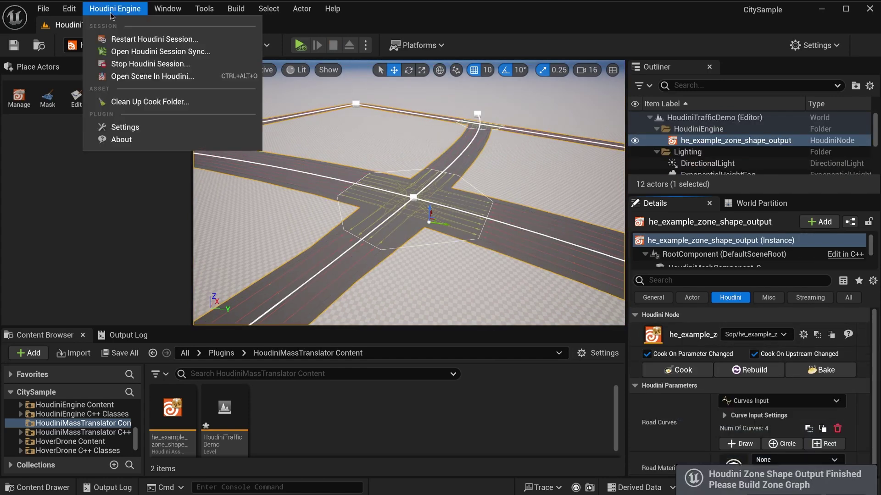
click(139, 76)
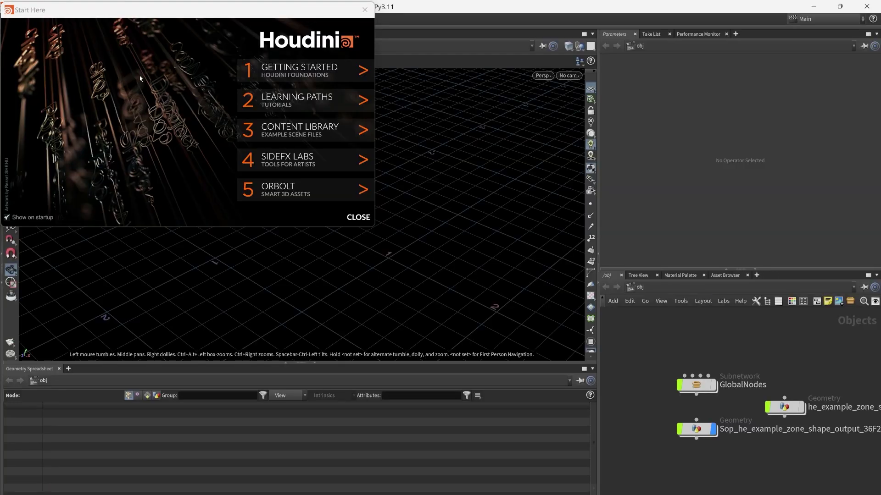
click(365, 10)
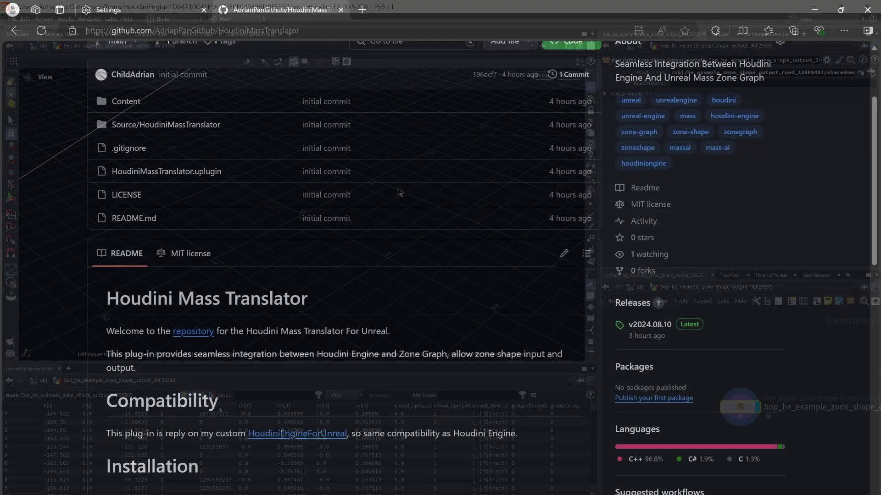
scroll(400, 192, down, 5)
scroll(400, 192, down, 8)
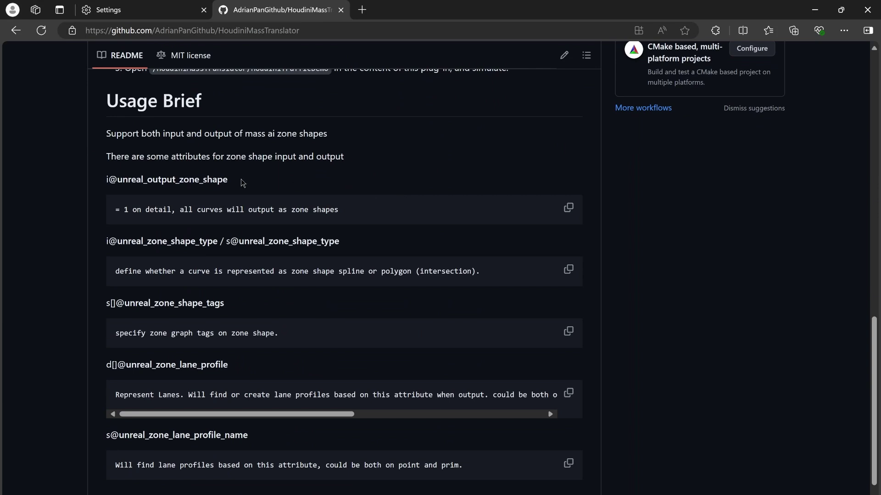
drag(239, 180, 101, 181)
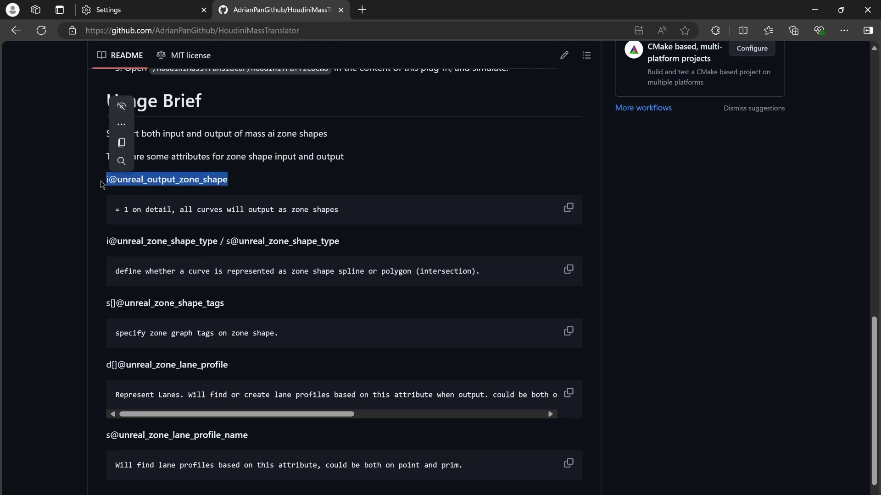
click(108, 241)
drag(108, 241, 355, 248)
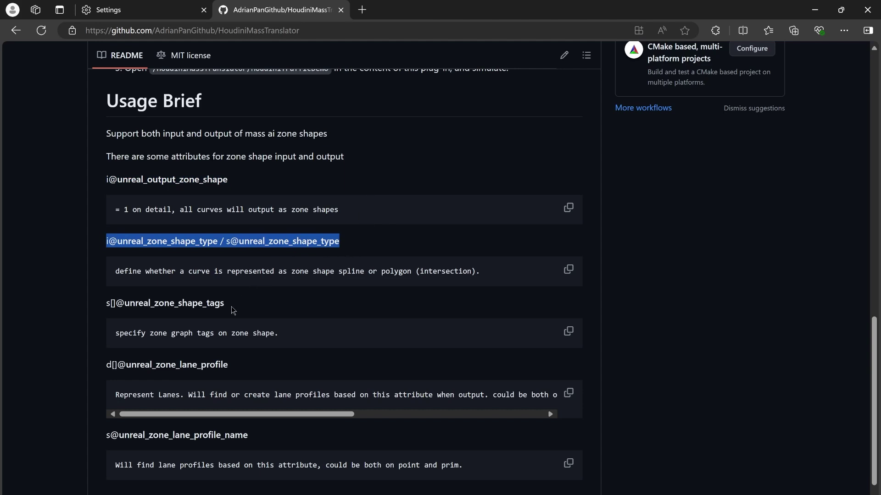
drag(228, 306, 102, 304)
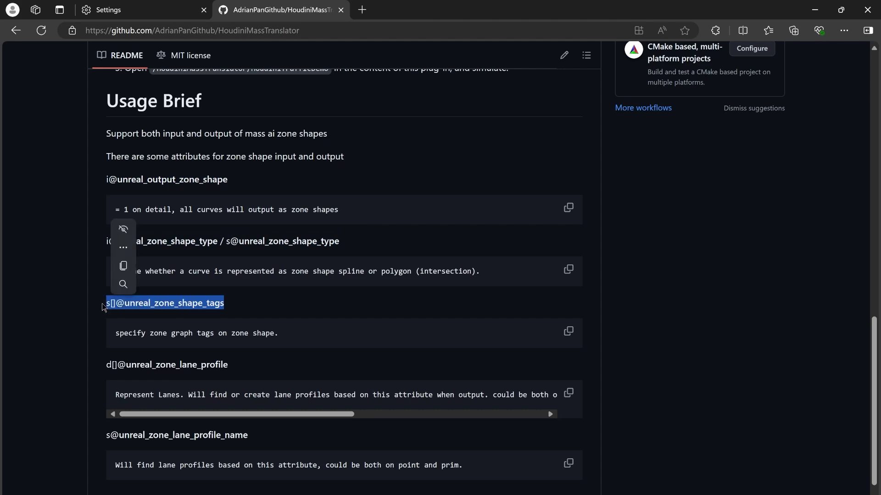
click(106, 367)
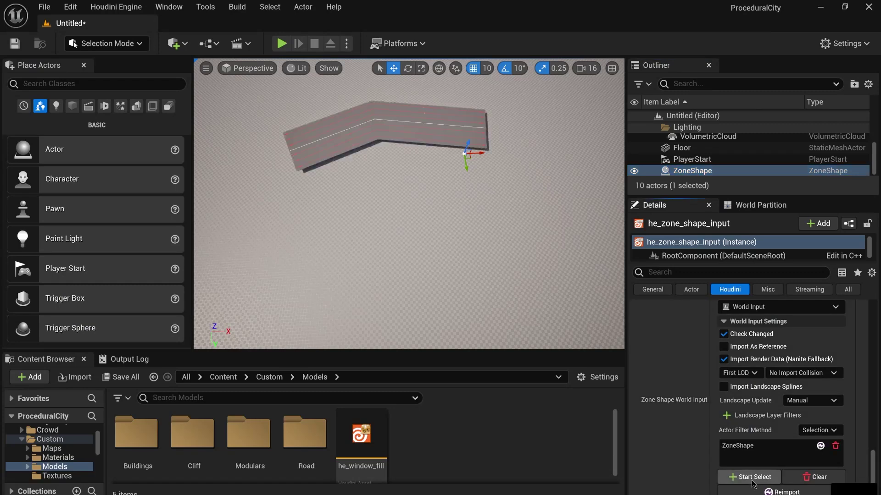
Step: Extend the zone shape road spline with a new segment and move its top corner down-left
click(752, 479)
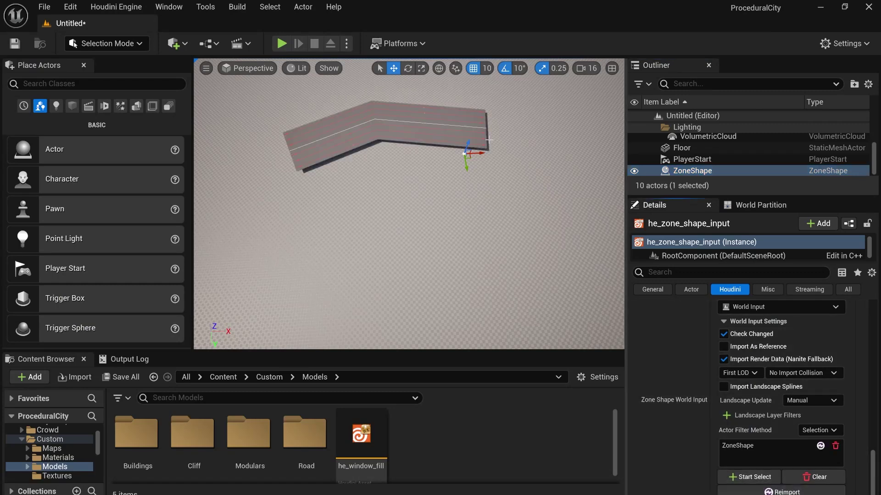
click(485, 129)
alt+drag(485, 129, 599, 276)
click(486, 128)
drag(486, 128, 449, 194)
Step: Assign the road a wider Houdini-generated LP_HE lane profile with more lanes
click(744, 353)
click(770, 418)
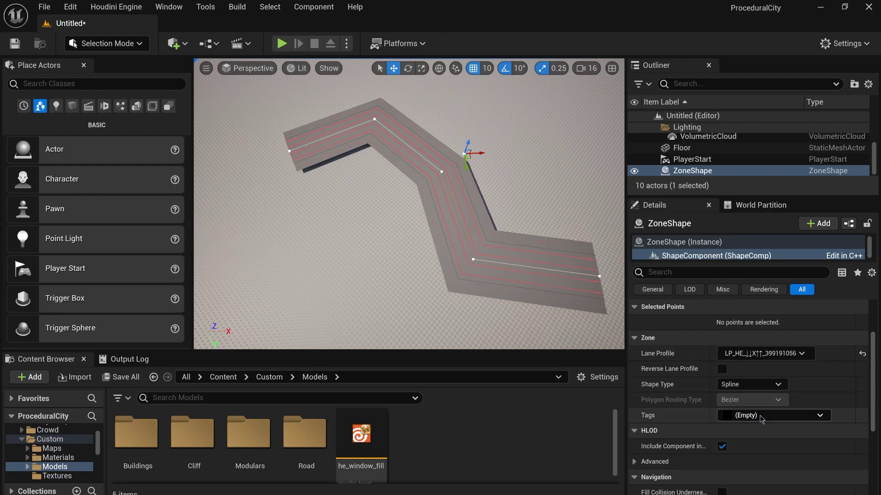
click(756, 353)
click(779, 443)
click(764, 356)
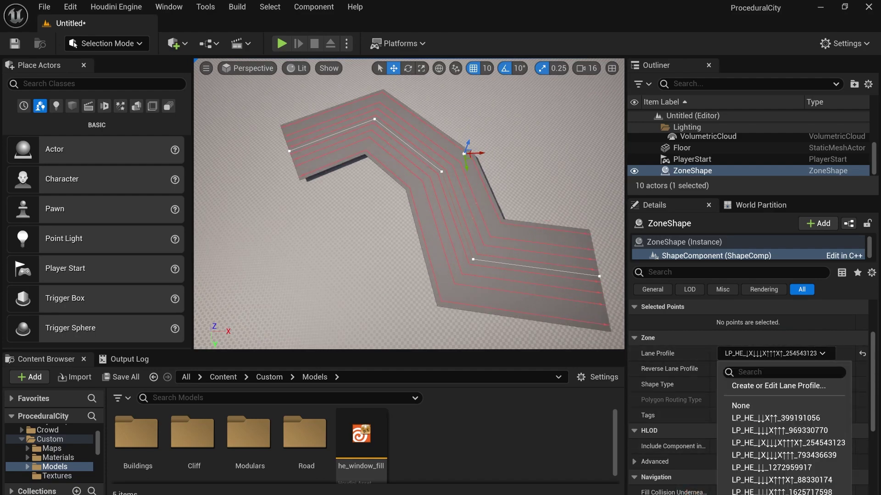